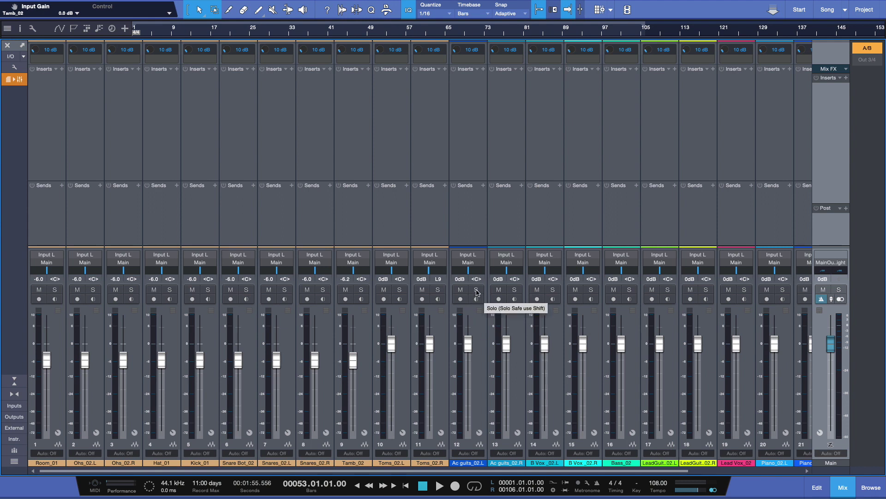
# - Solo Ac guits_02.L and pan it hard left while auditioning playback
pyautogui.click(476, 290)
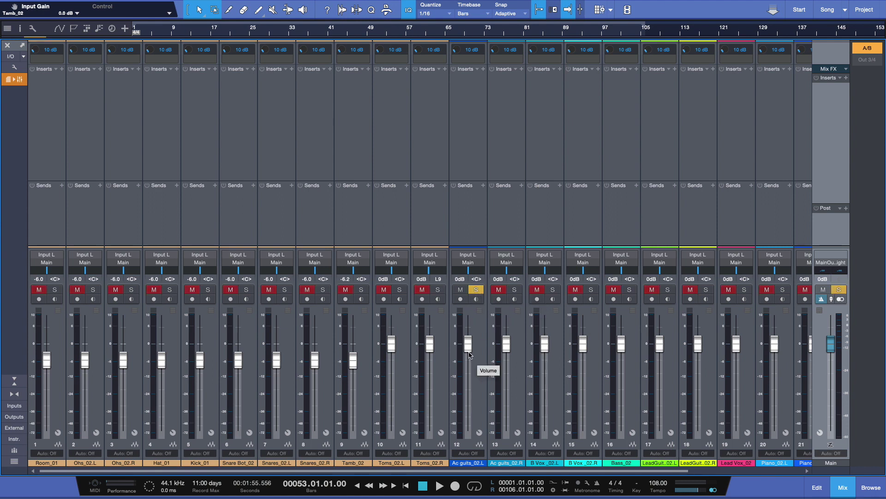
pyautogui.press('space')
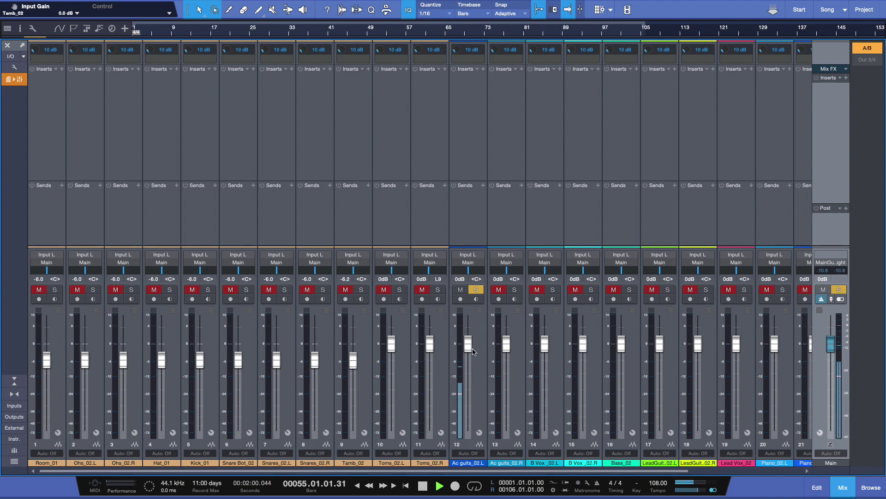
pyautogui.press('space')
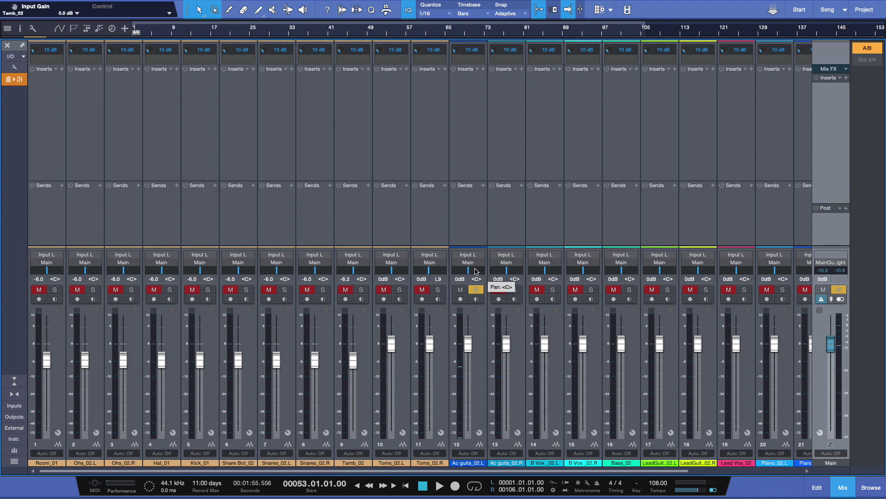
pyautogui.press('space')
pyautogui.moveTo(476, 271); pyautogui.dragTo(450, 277)
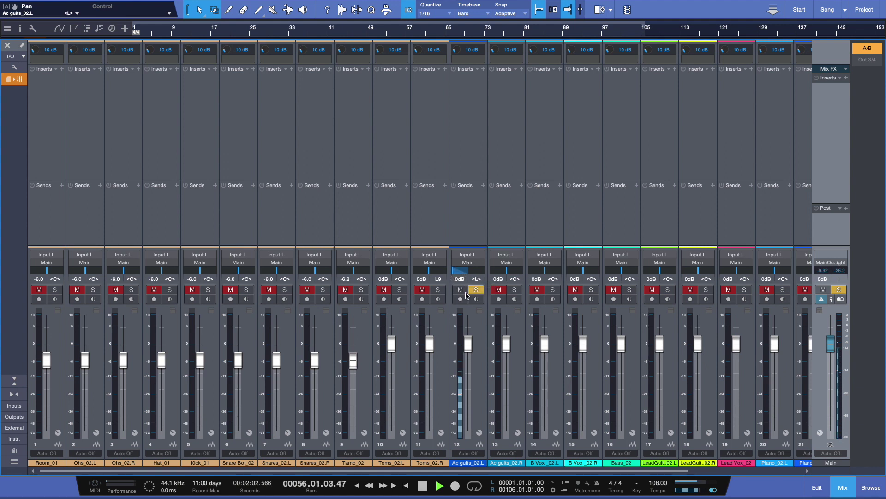
pyautogui.press('space')
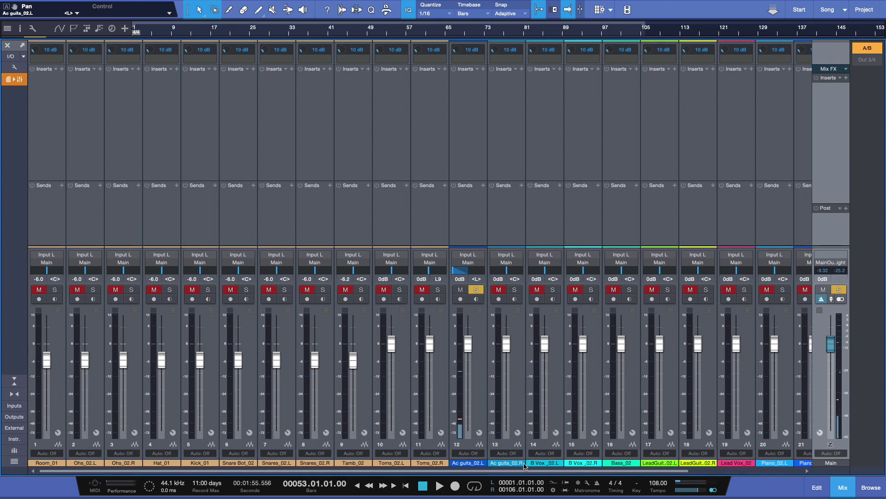
# - Solo Ac guits_02.R and pan it hard right, keeping Ac guits_02.L hard left
pyautogui.click(515, 292)
pyautogui.press('space')
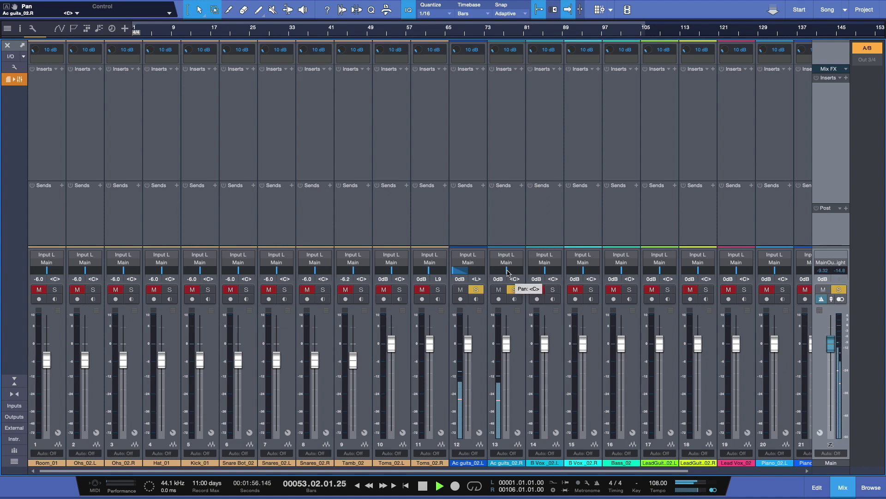
pyautogui.moveTo(508, 273); pyautogui.dragTo(527, 277)
pyautogui.press('space')
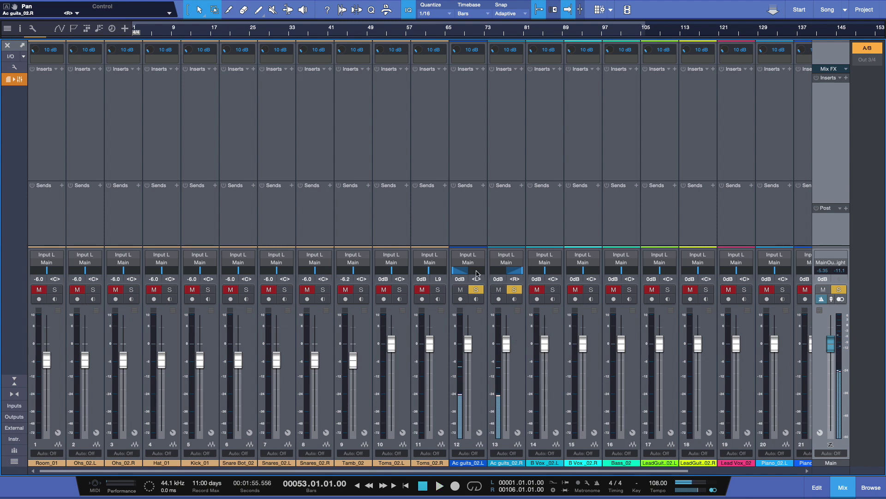
pyautogui.moveTo(452, 273)
pyautogui.mouseDown()
pyautogui.moveTo(484, 273)
pyautogui.moveTo(449, 274)
pyautogui.mouseUp()
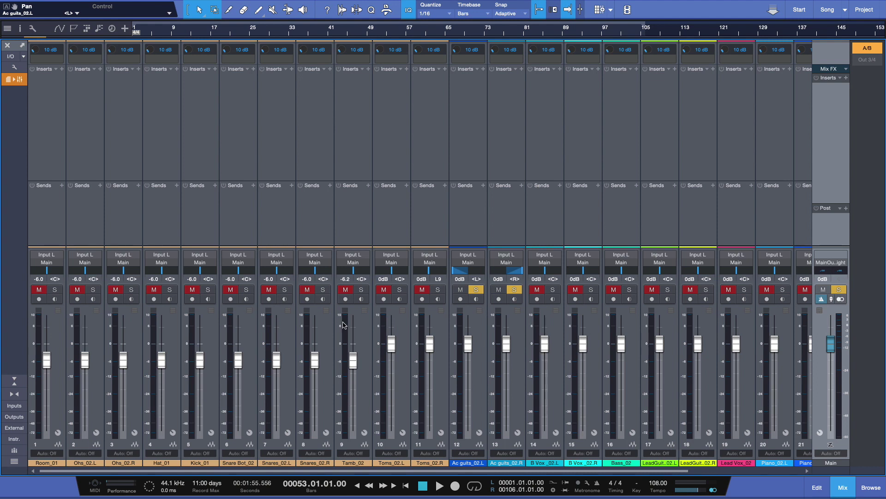
# - Solo Tamb_02, reset its fader to 0 dB, and show input controls on all channel strips
pyautogui.click(360, 289)
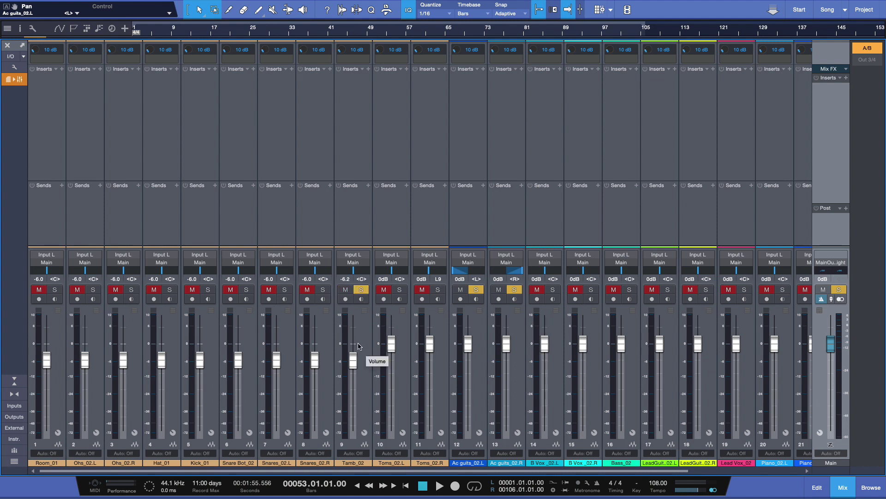
pyautogui.press('space')
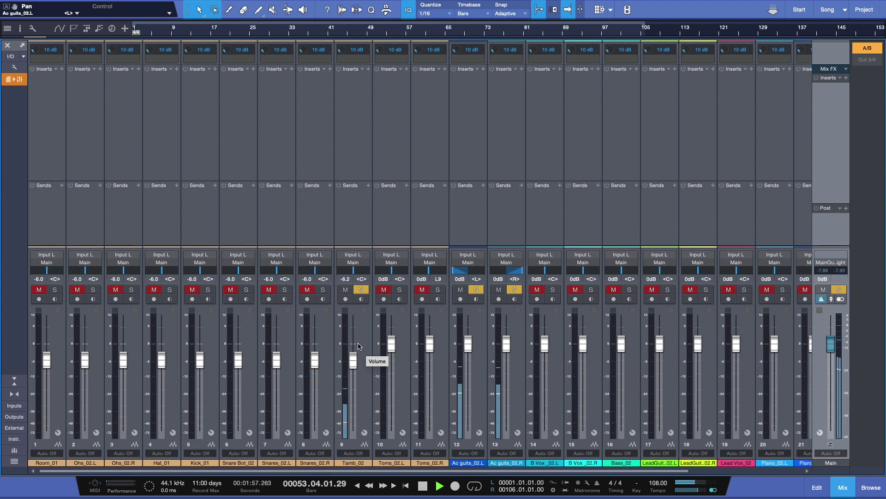
pyautogui.press('space')
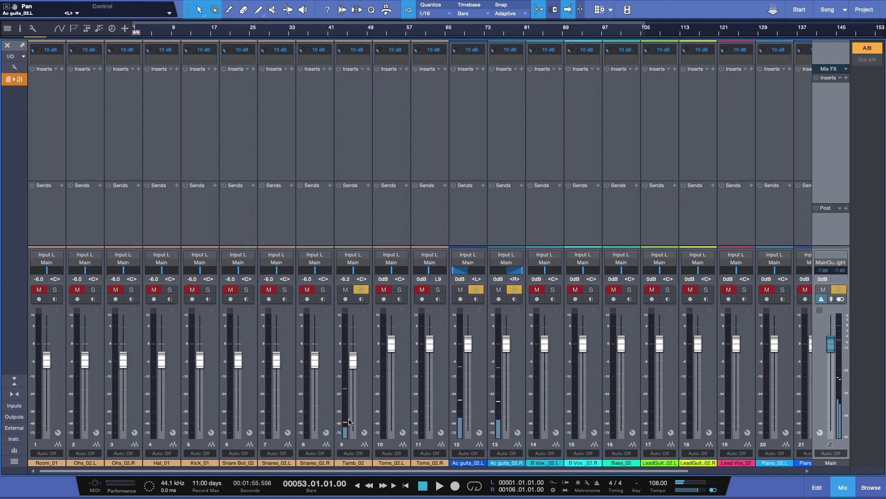
pyautogui.keyDown('alt'); pyautogui.click(354, 360); pyautogui.keyUp('alt')
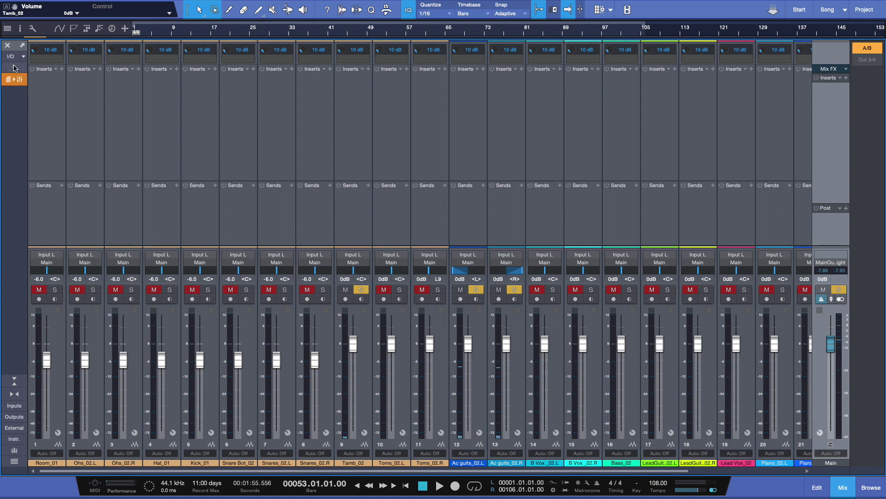
pyautogui.click(15, 68)
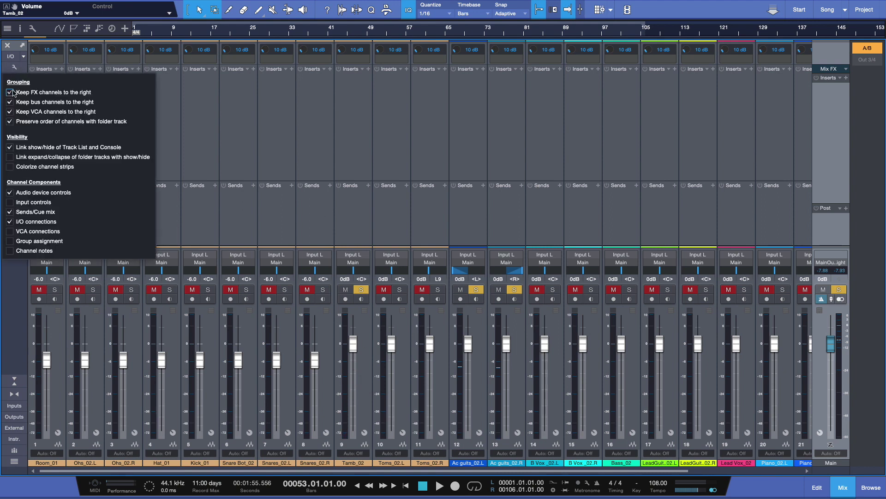
pyautogui.click(10, 203)
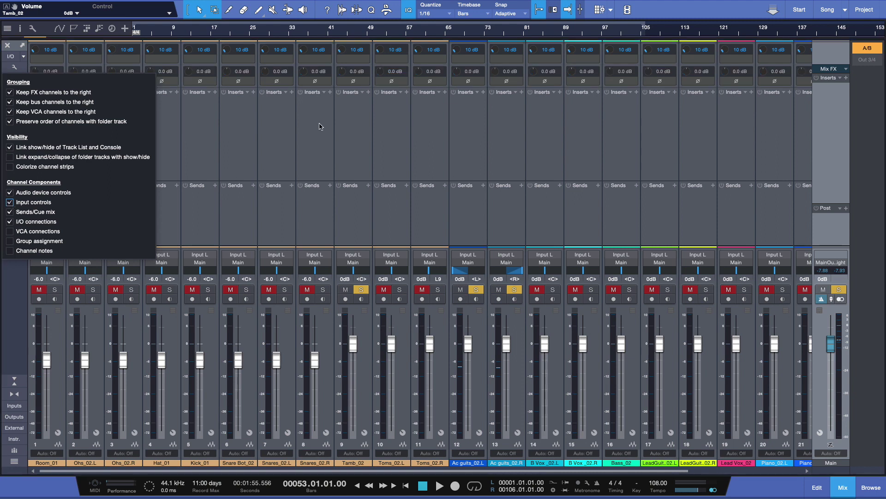
# - Raise Tamb_02's input gain to +11.0 dB while listening to playback
pyautogui.click(352, 113)
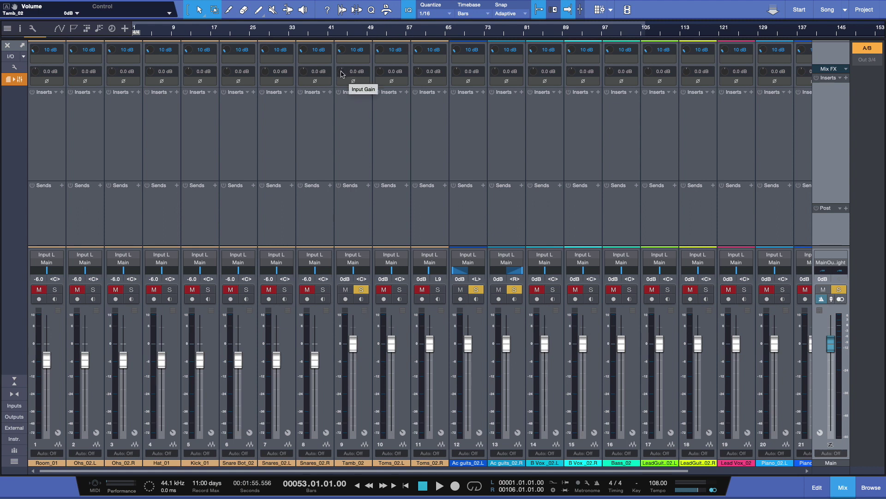
pyautogui.press('space')
pyautogui.moveTo(341, 74); pyautogui.dragTo(345, 50)
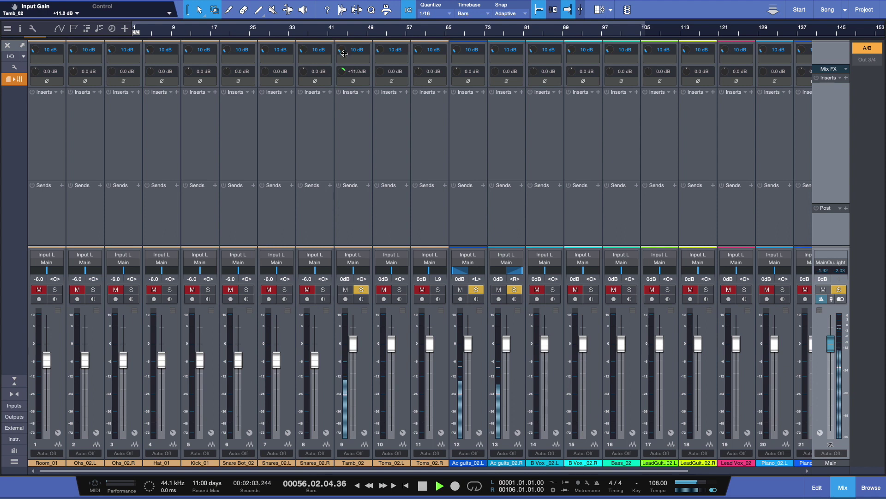
pyautogui.moveTo(344, 54); pyautogui.dragTo(345, 53)
pyautogui.press('space')
pyautogui.press('space')
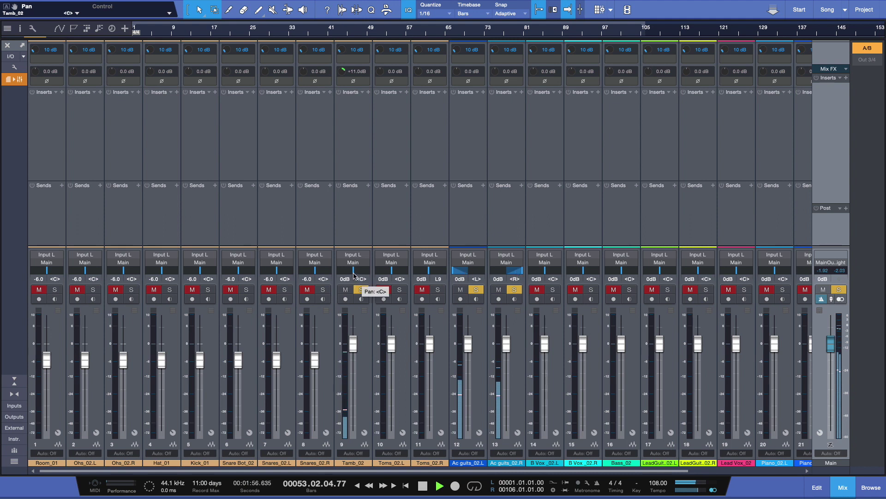
# - Pan Tamb_02 to L65 while auditioning playback
pyautogui.moveTo(354, 273)
pyautogui.mouseDown()
pyautogui.moveTo(338, 273)
pyautogui.moveTo(368, 275)
pyautogui.moveTo(355, 276)
pyautogui.mouseUp()
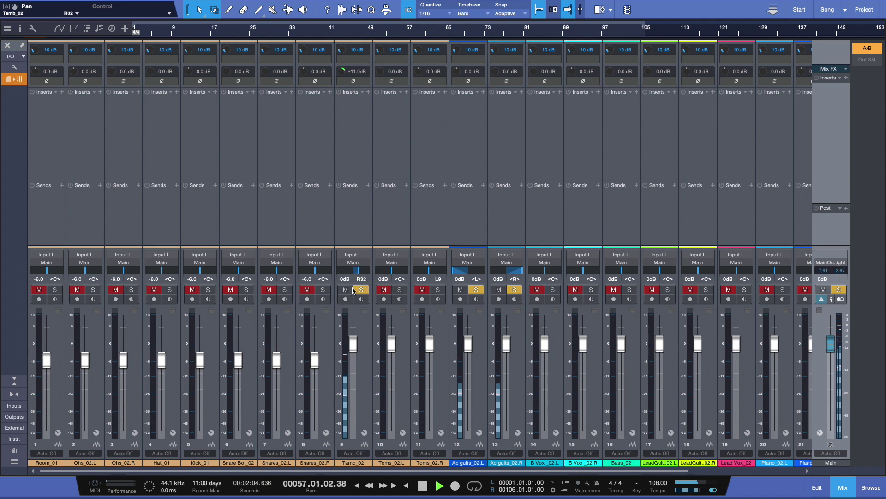
pyautogui.press('space')
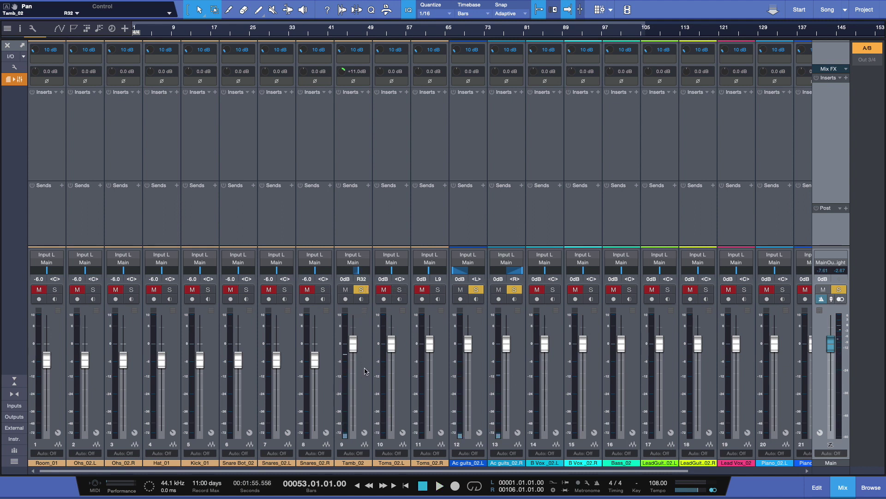
pyautogui.moveTo(359, 276); pyautogui.dragTo(344, 274)
pyautogui.press('s')
pyautogui.moveTo(359, 274)
# - Move Tamb_02's pan from L65 to L44, nearer the centre
pyautogui.rightClick(370, 275)
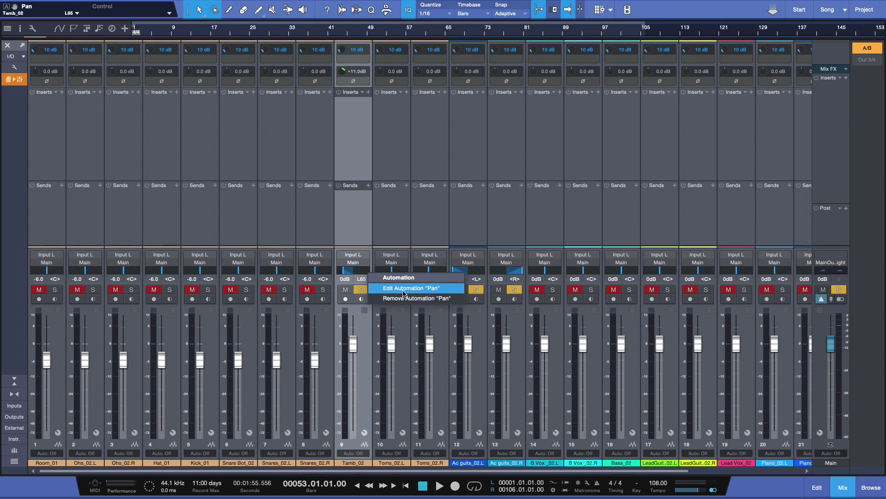
pyautogui.click(364, 334)
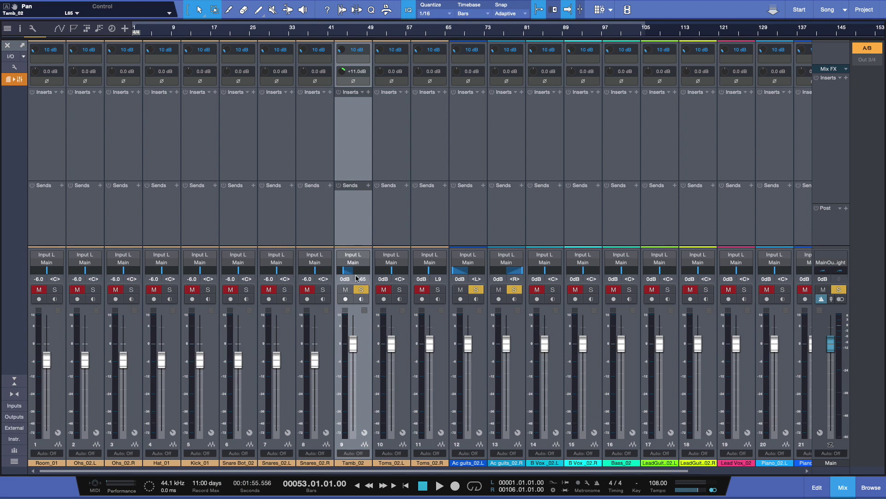
pyautogui.moveTo(346, 275)
pyautogui.mouseDown()
pyautogui.moveTo(365, 273)
pyautogui.moveTo(348, 271)
pyautogui.mouseUp()
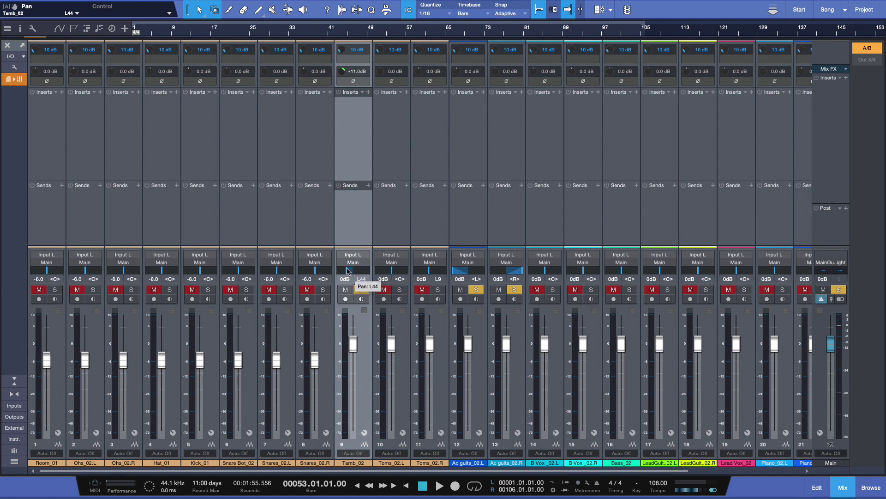
pyautogui.click(820, 326)
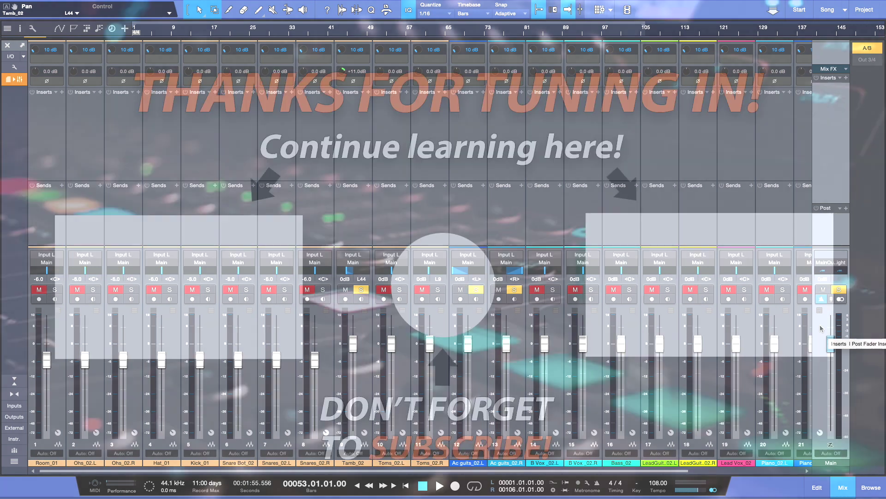